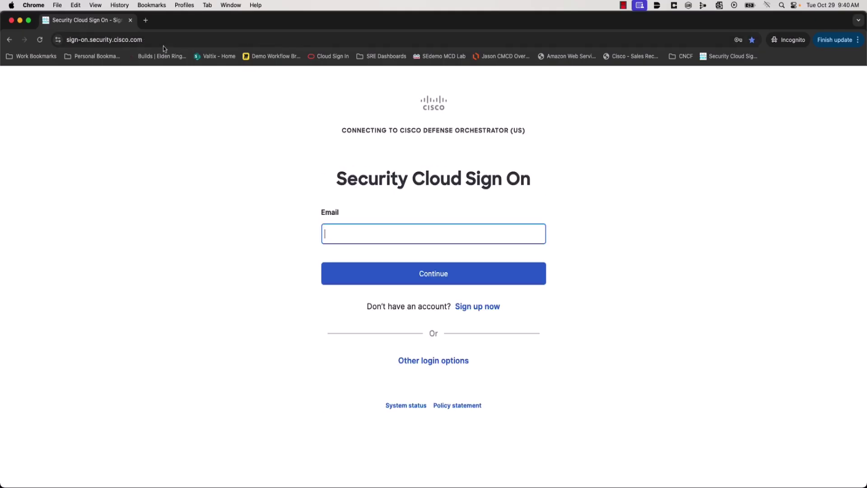
Start a new account with the user's e-mail, first and last name, and United States as country.
click(491, 310)
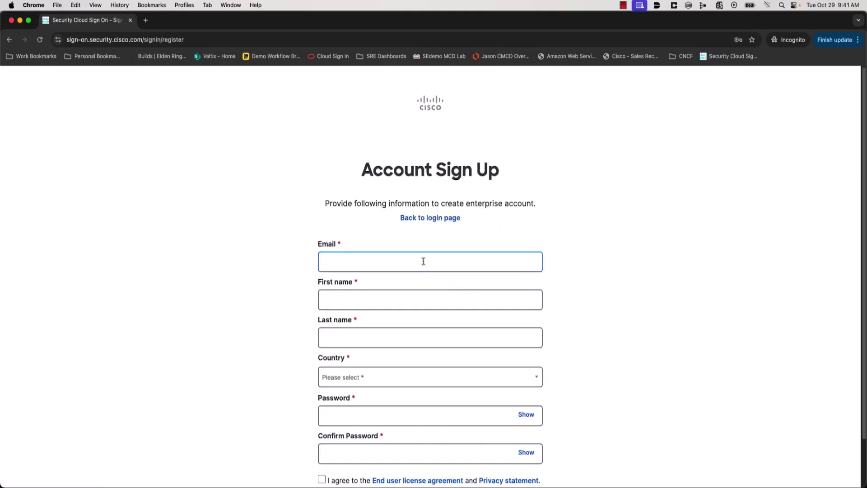
key(Tab)
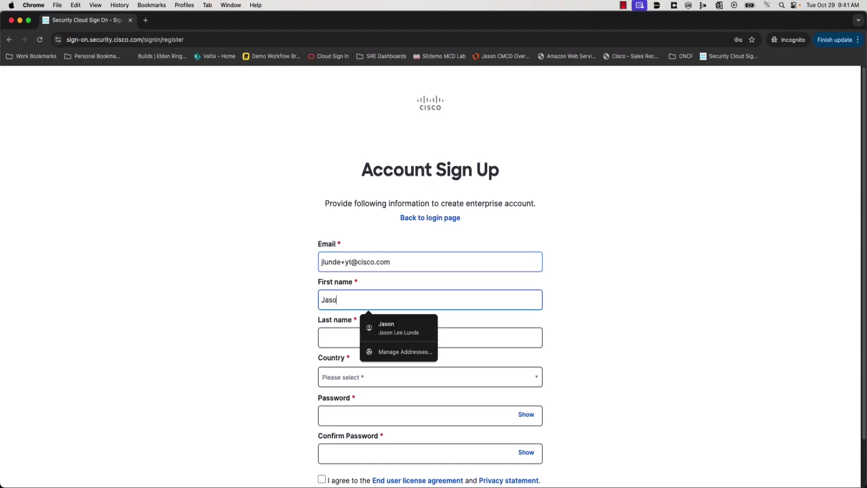
key(Tab)
key(Tab)
text(united)
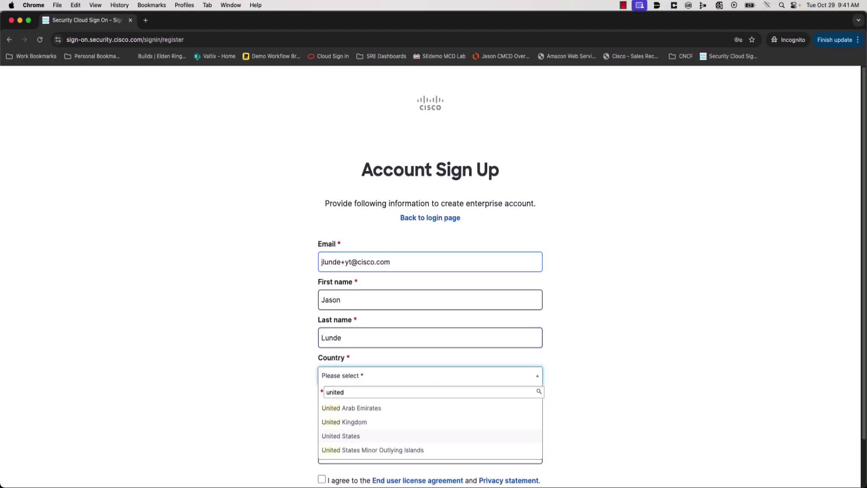
key(Return)
Enter and confirm the account password, then accept the licence agreement and privacy statement.
key(Tab)
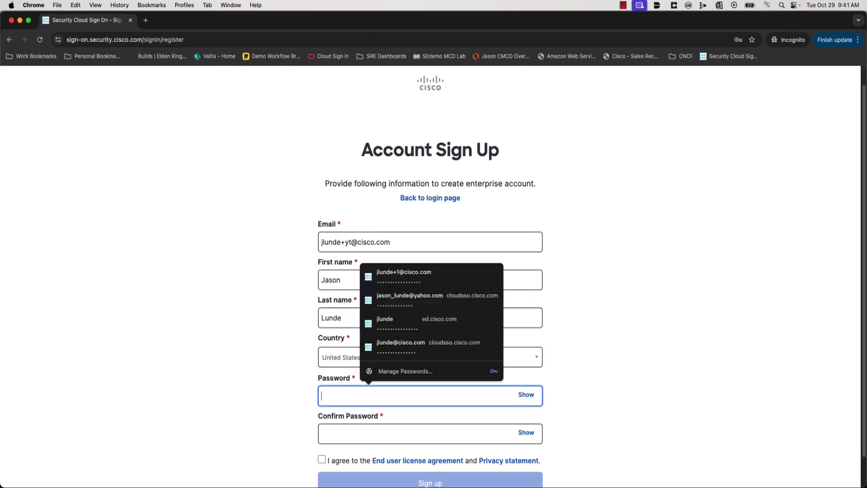
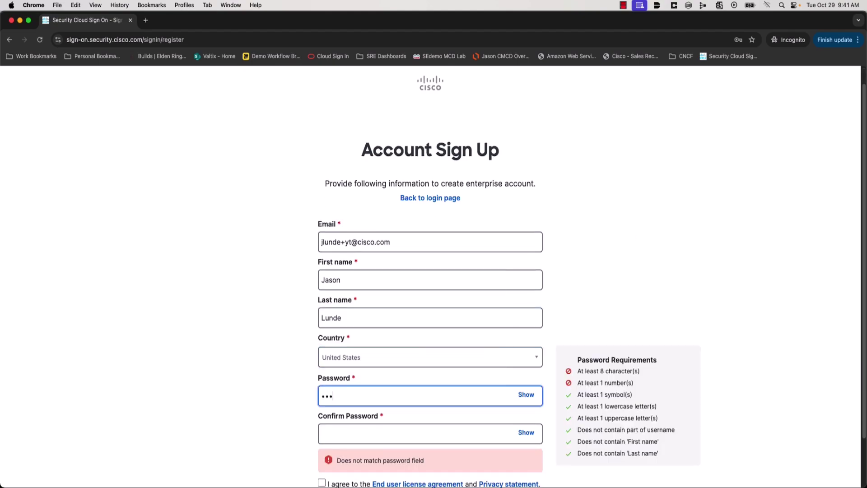
key(Tab)
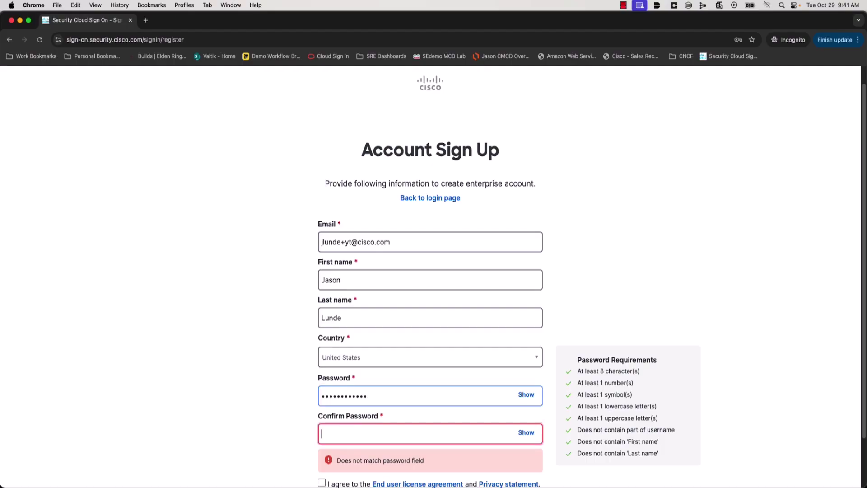
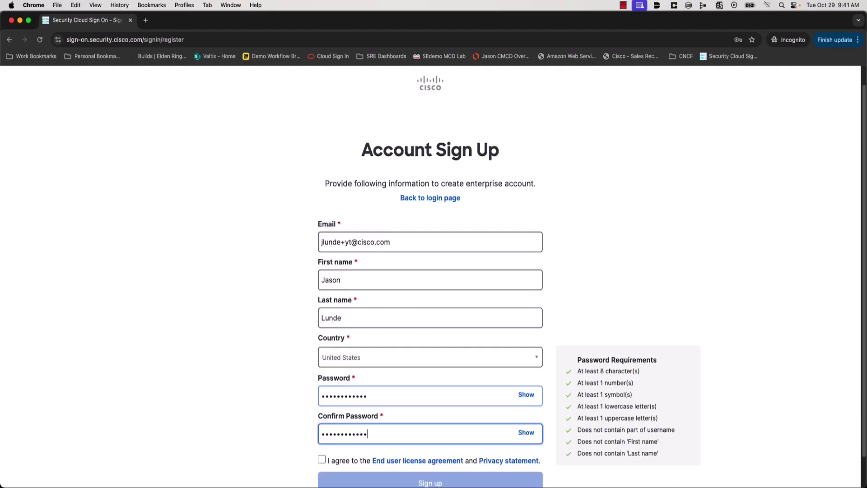
scroll(505, 370, down, 2)
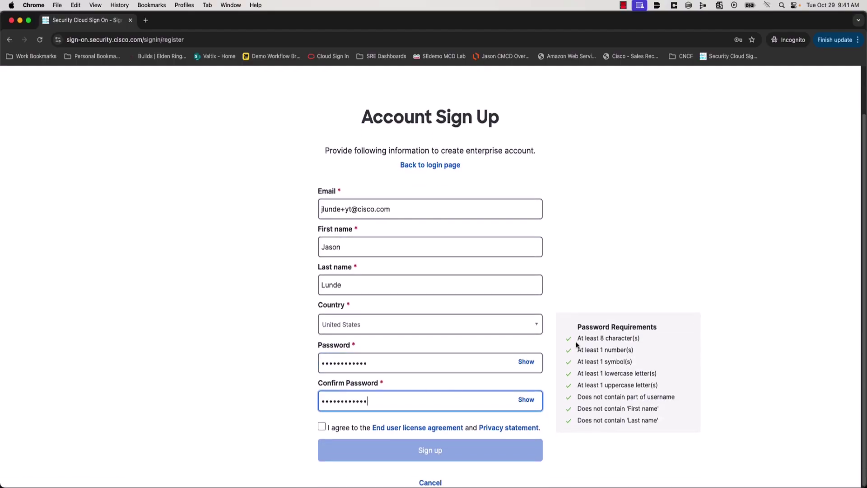
click(322, 427)
Submit the sign-up form and, once the account is created, go back to the login page.
click(383, 457)
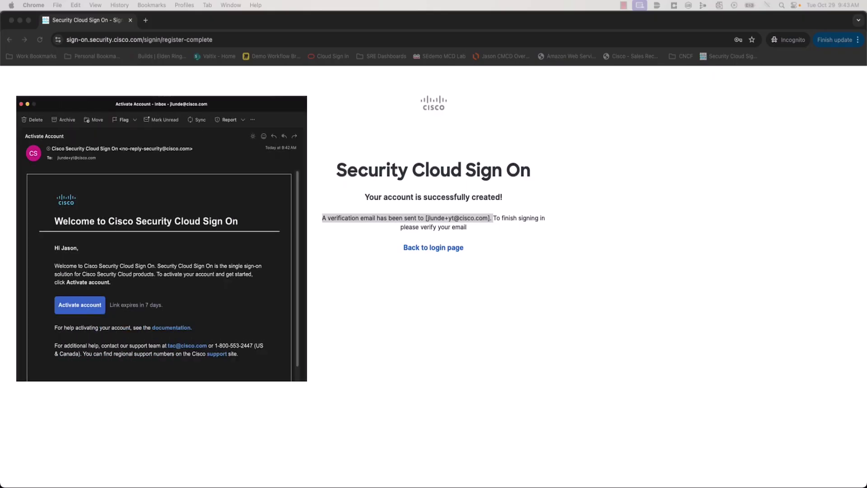
click(478, 259)
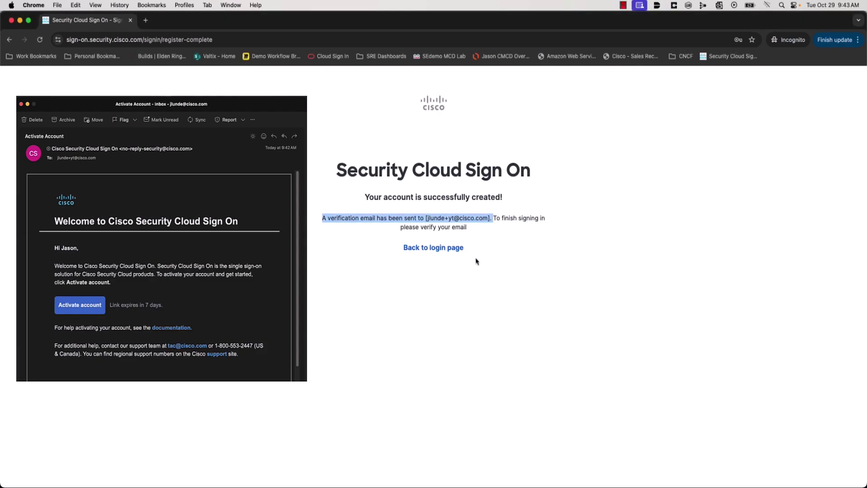
click(450, 249)
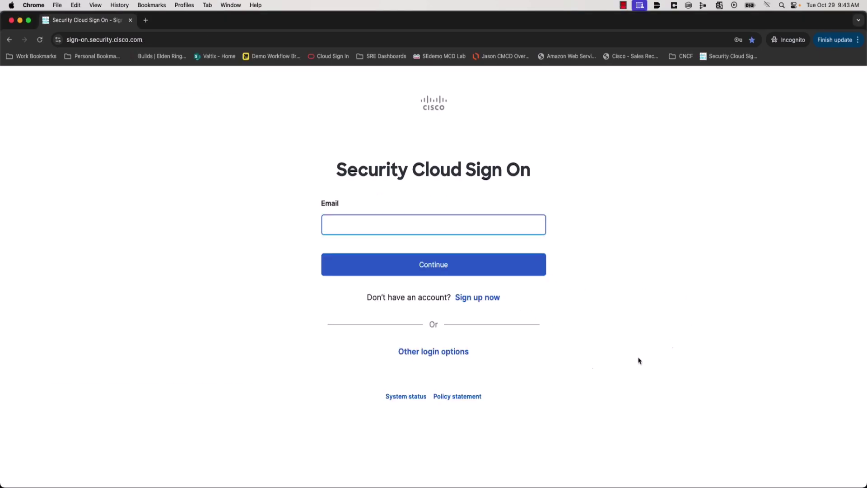
Sign in by entering the new account's e-mail address and continuing.
click(454, 222)
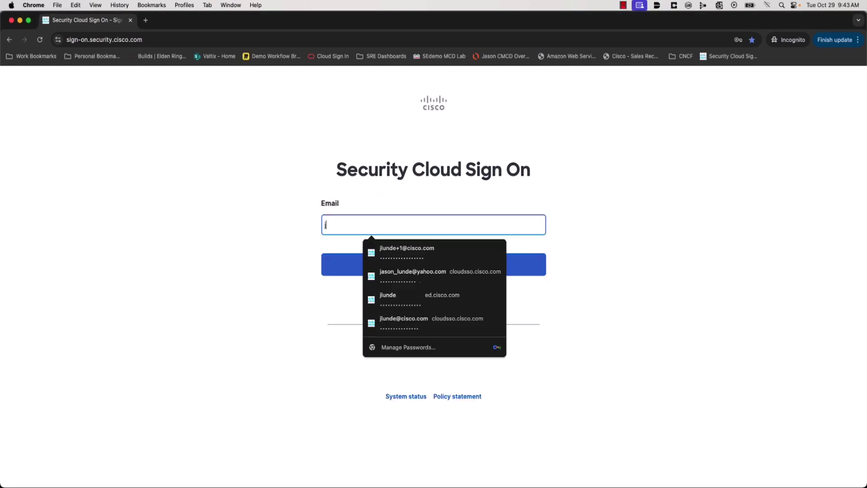
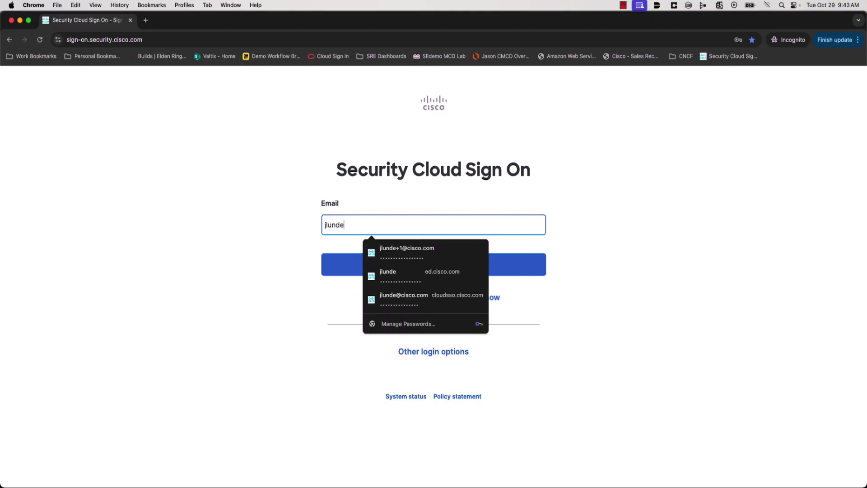
key(Return)
key(Return)
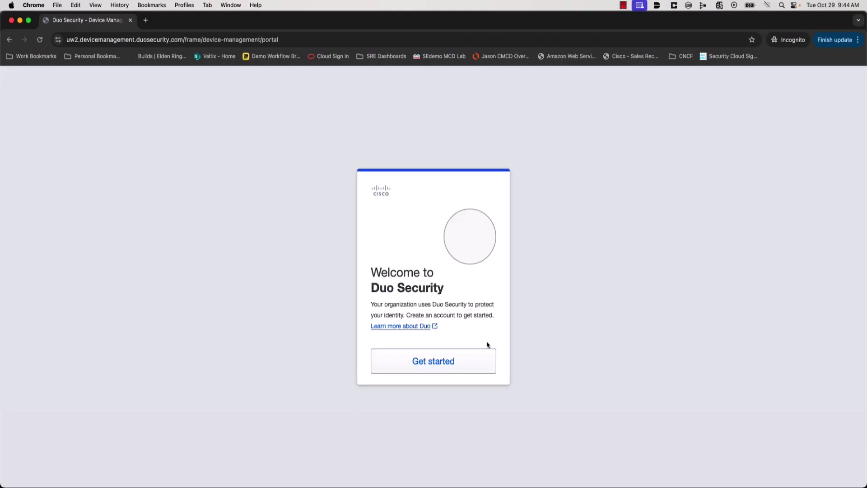
Set up Duo Mobile with the user's phone number, confirm it, and enter the texted passcode.
click(436, 359)
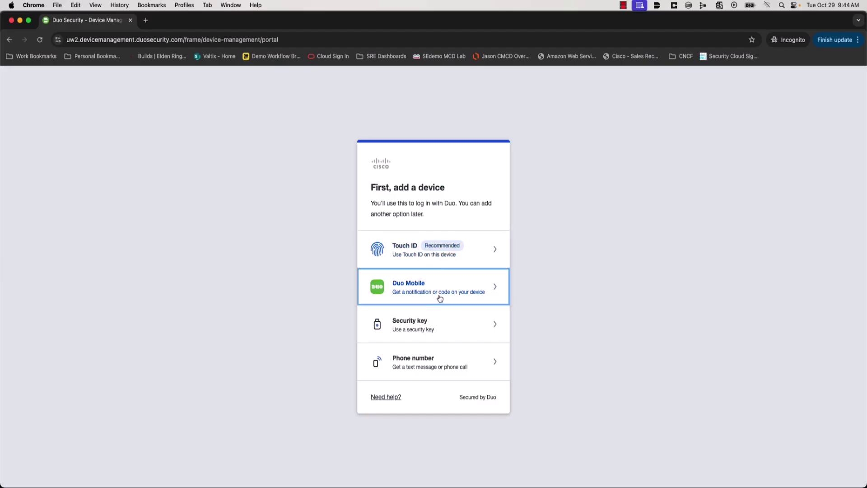
click(440, 298)
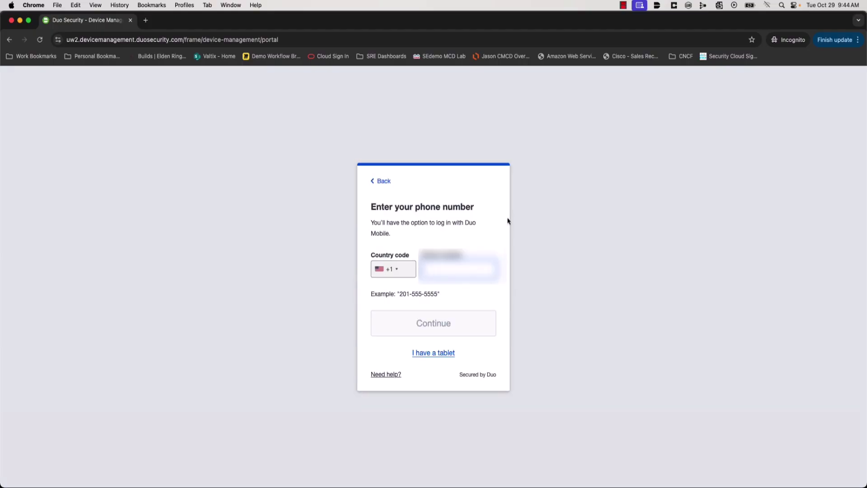
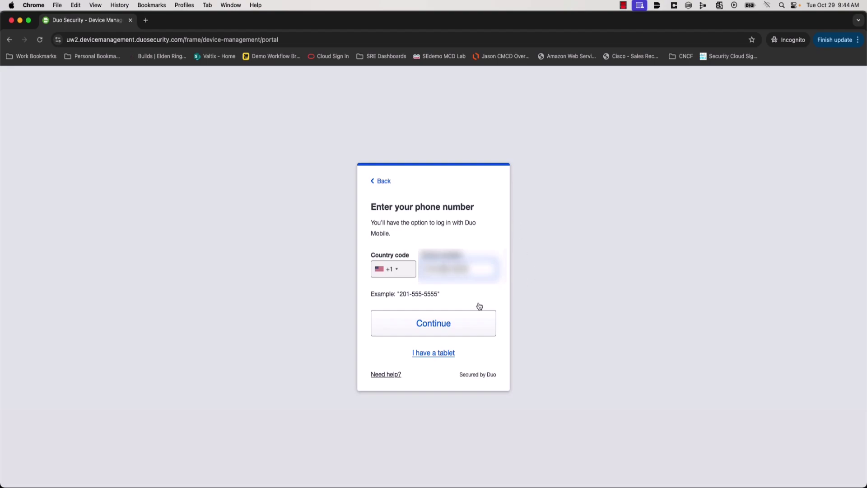
click(450, 323)
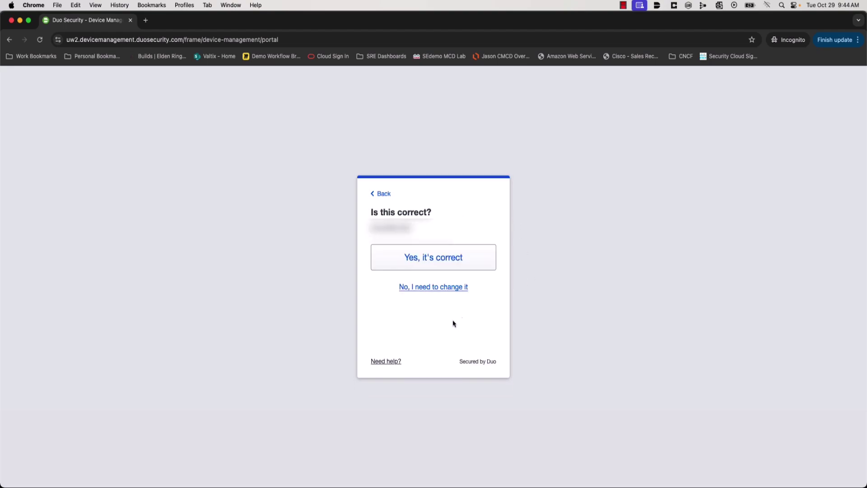
click(460, 268)
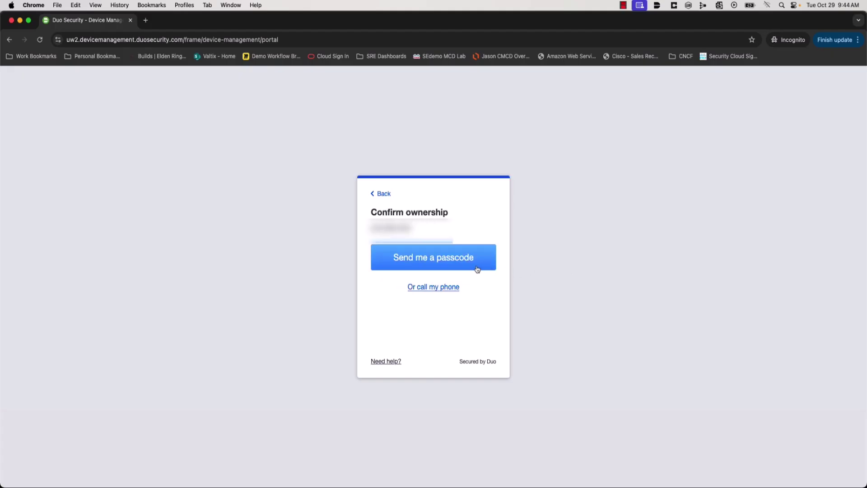
click(477, 269)
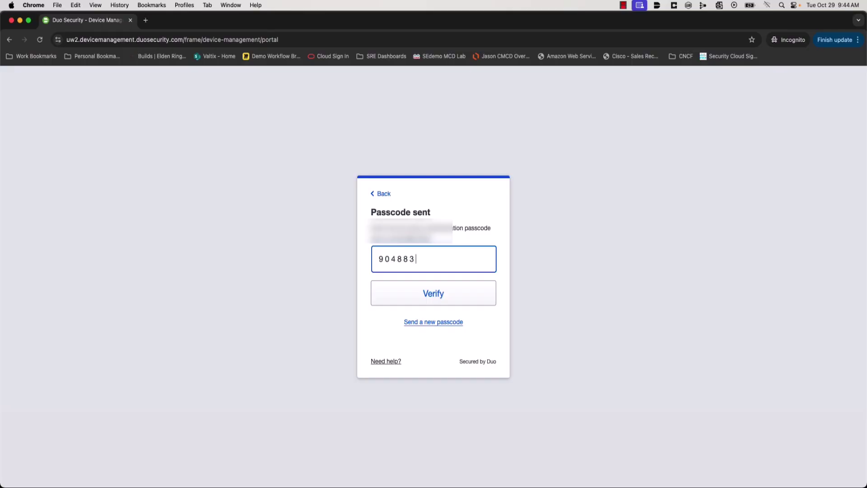
Verify the passcode, finish adding Duo Mobile, and decline adding more devices.
click(418, 298)
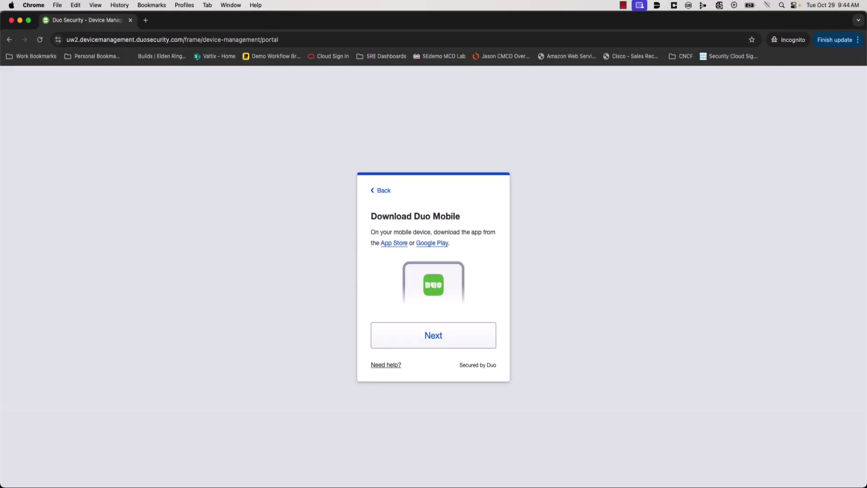
click(453, 341)
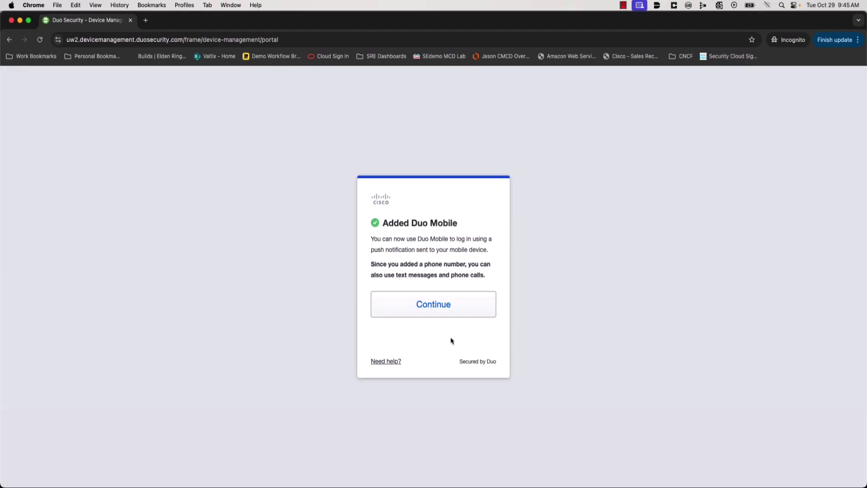
click(446, 305)
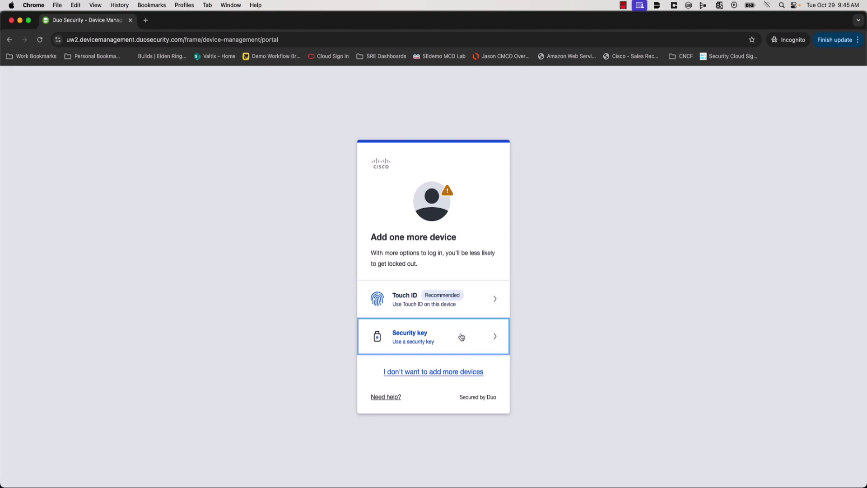
click(450, 374)
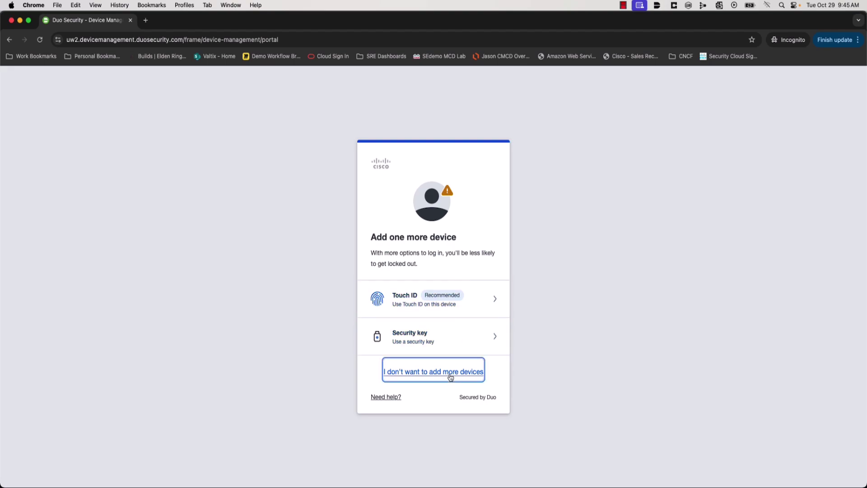
Log in with Duo and finish multifactor setup to enter the Application Portal.
click(448, 347)
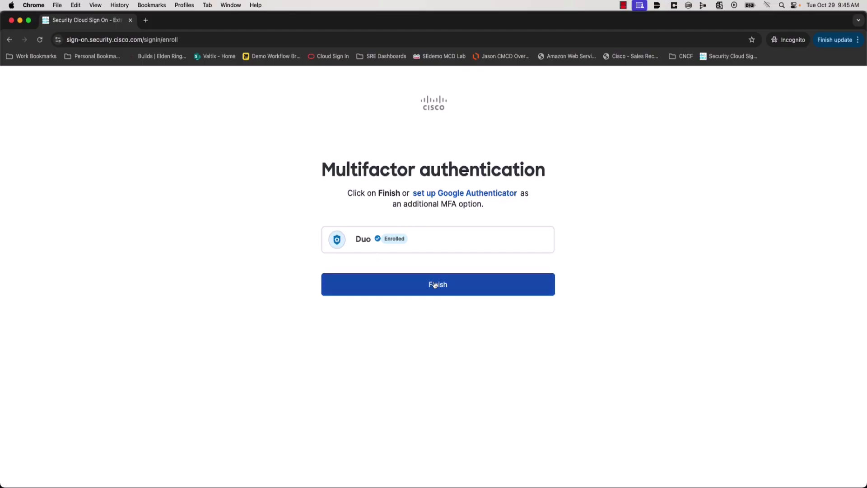
click(435, 285)
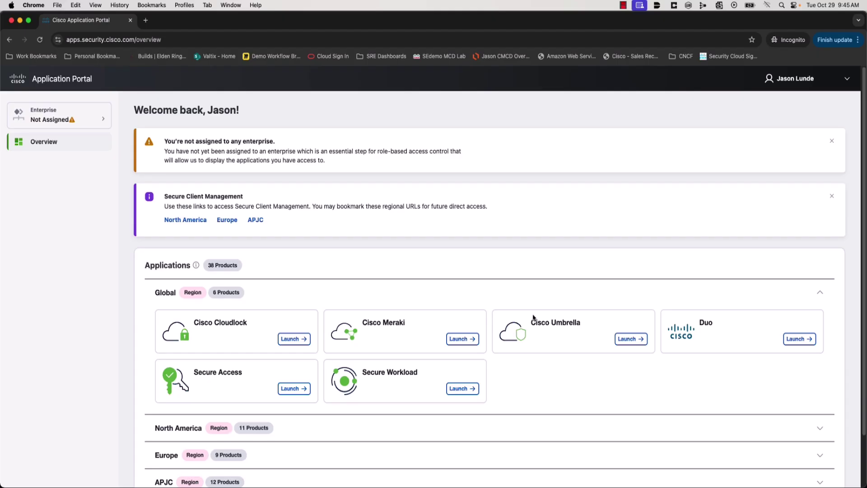
Expand the North America region to list its 11 products, including Cisco Defense Orchestrator (US).
click(102, 124)
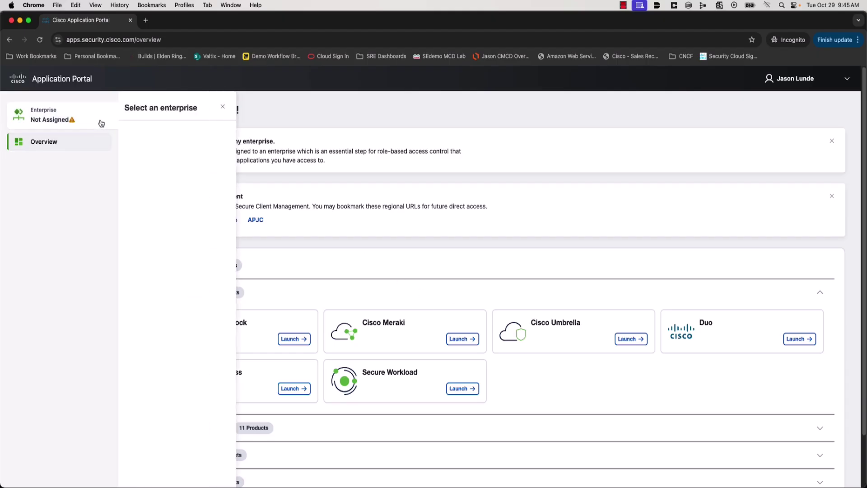
click(90, 158)
scroll(316, 325, down, 3)
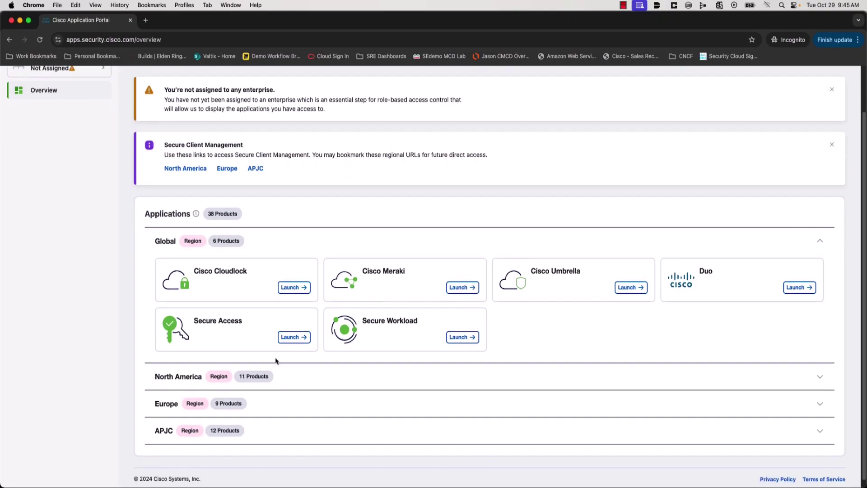
click(190, 378)
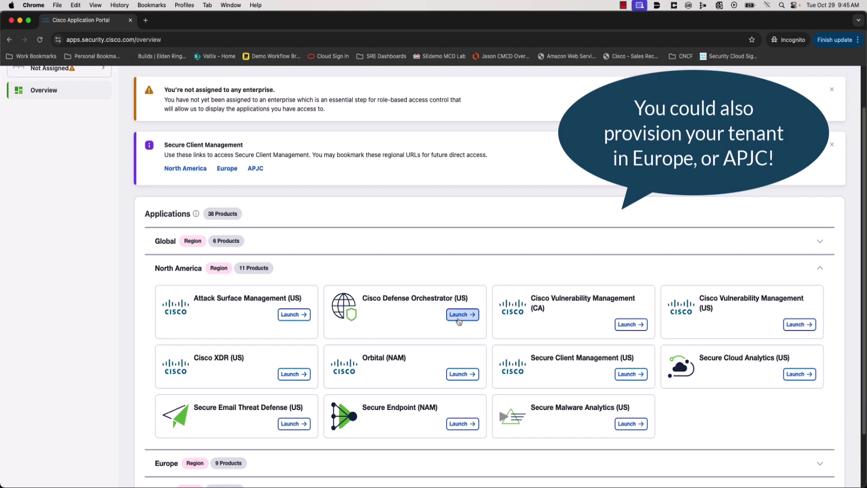
Launch Cisco Defense Orchestrator (US) in a new tab and type an initial tenant name.
click(459, 316)
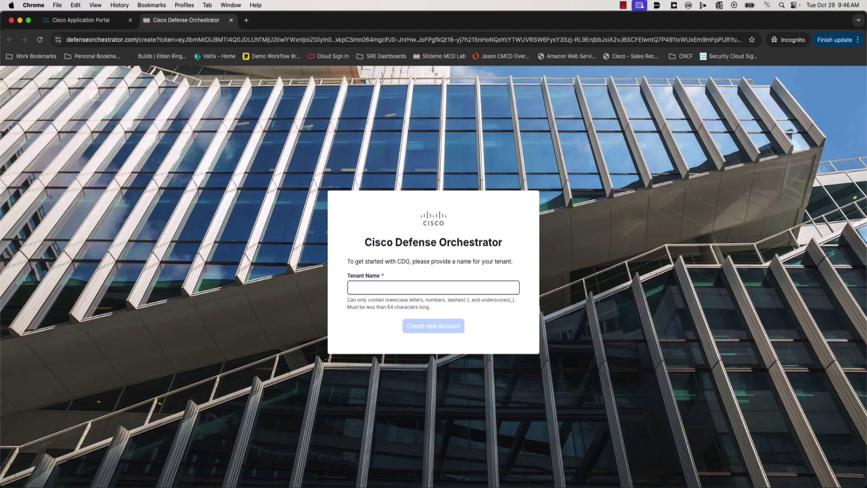
click(453, 292)
drag(350, 261, 522, 264)
click(476, 289)
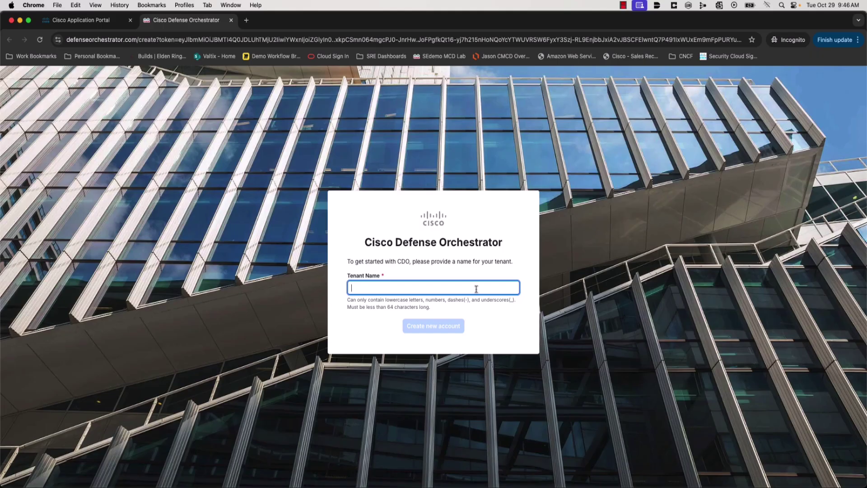
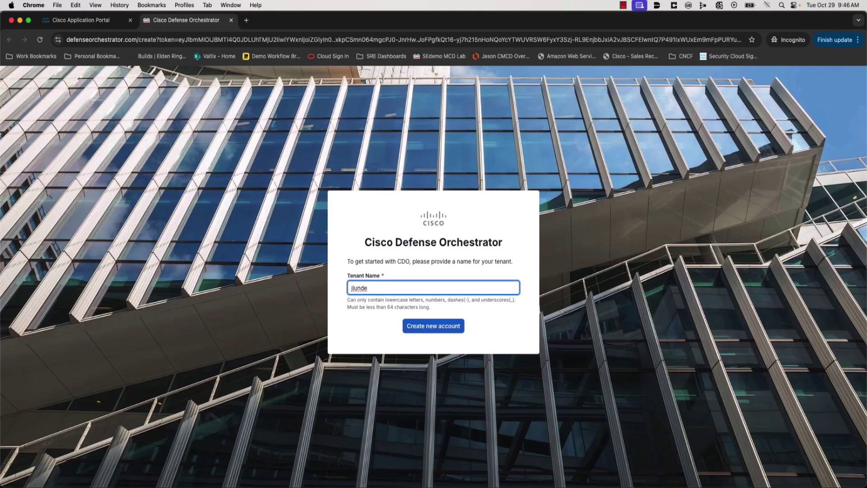
key(Return)
text(YouTub)
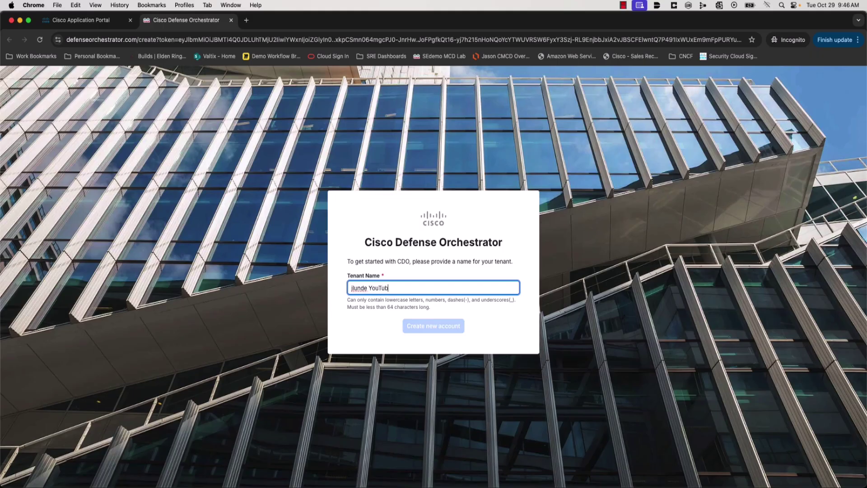
text(e Demos)
Replace the invalid spaced part so the tenant name ends in lowercase _youtube_demos.
drag(368, 300, 478, 306)
drag(412, 288, 367, 287)
key(BackSpace)
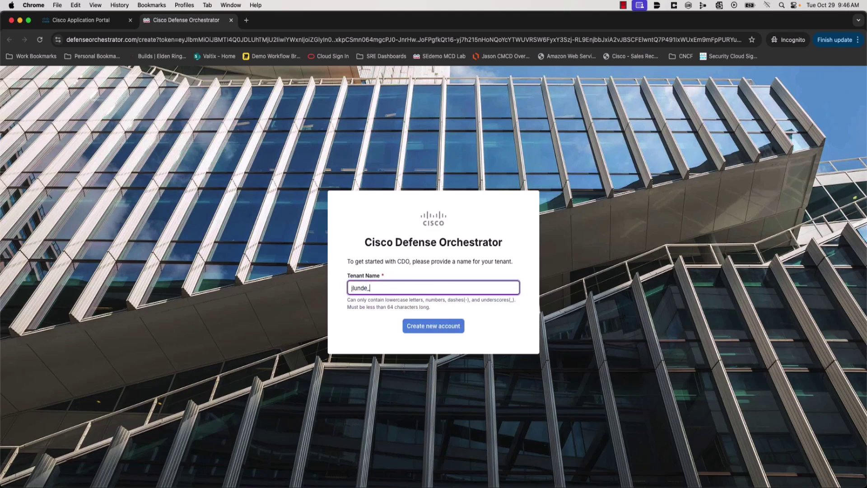
text(_youtube))
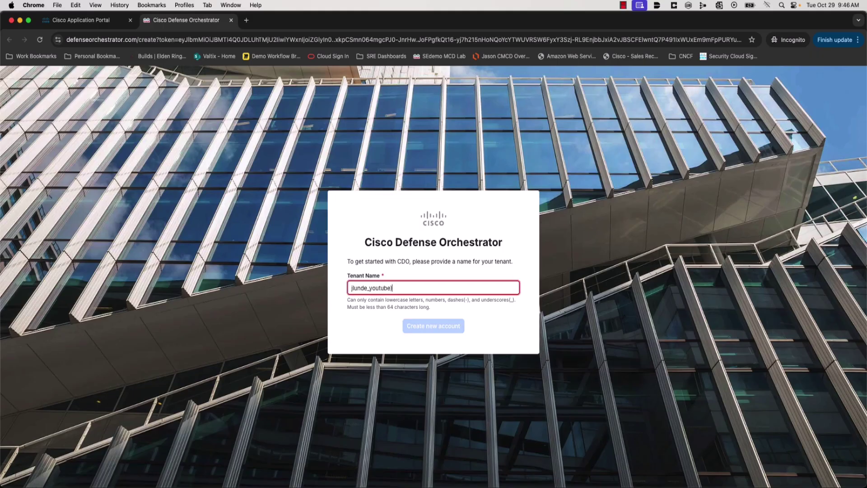
key(BackSpace)
key(BackSpace)
text(_demos)
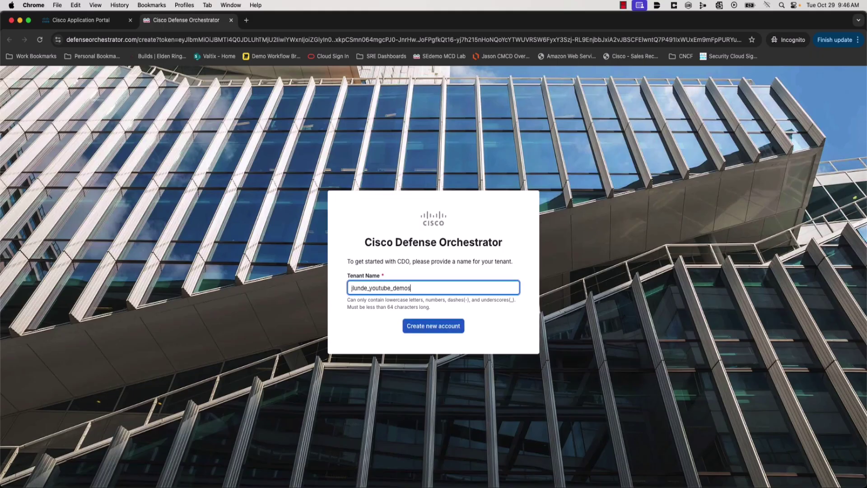
Create the new tenant and accept the end user license agreement.
click(427, 328)
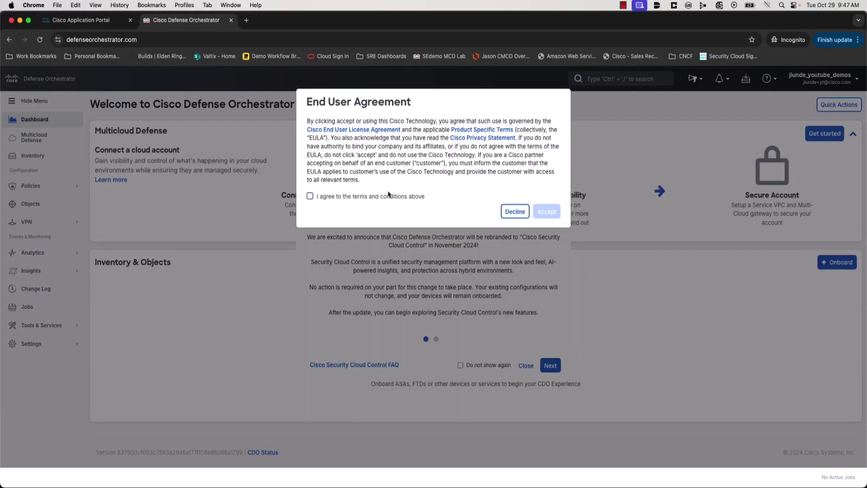
click(310, 196)
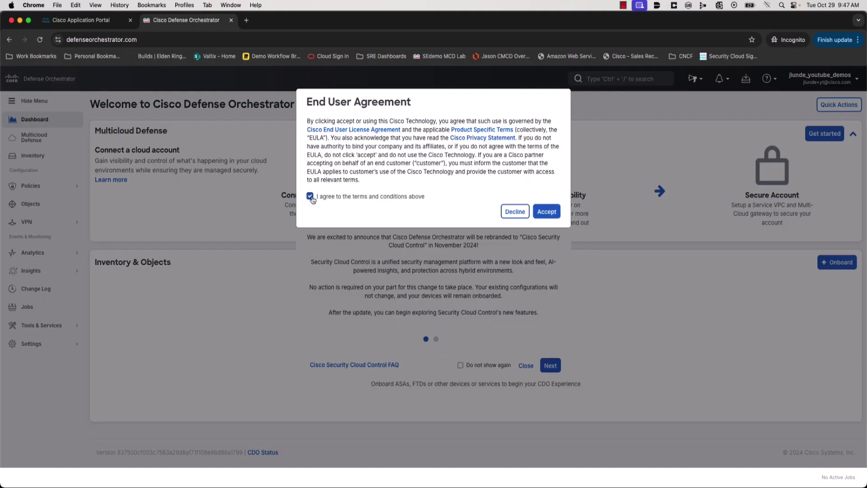
click(536, 219)
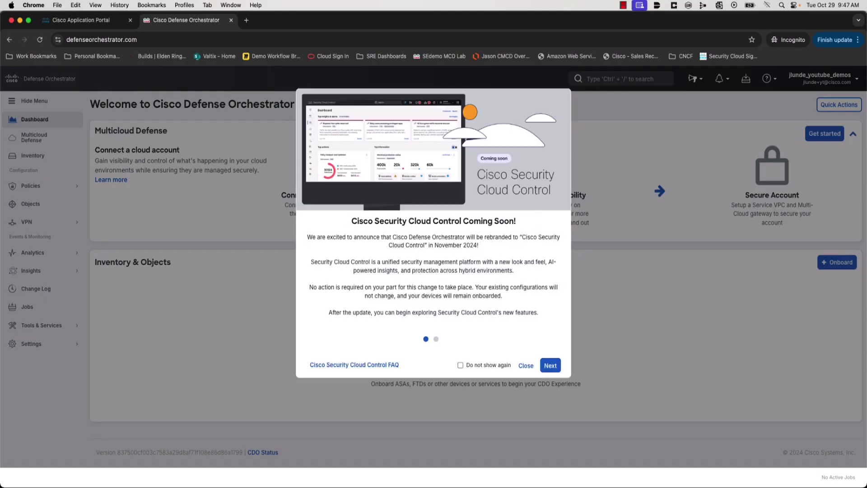
View the rebranding announcement's key features page, then dismiss the announcement.
drag(349, 220, 488, 222)
drag(515, 230, 521, 231)
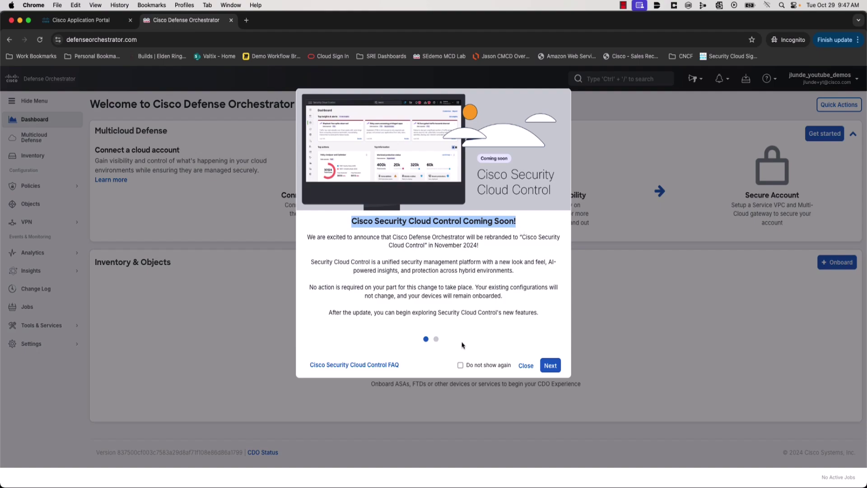
click(436, 342)
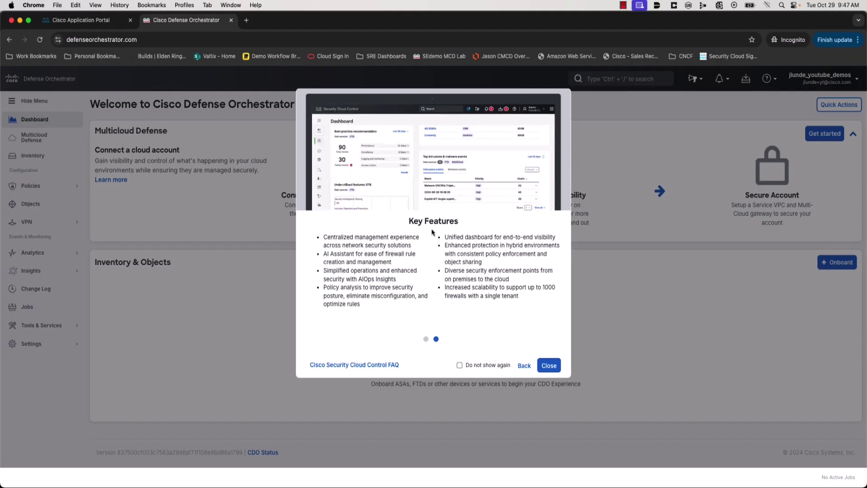
click(550, 366)
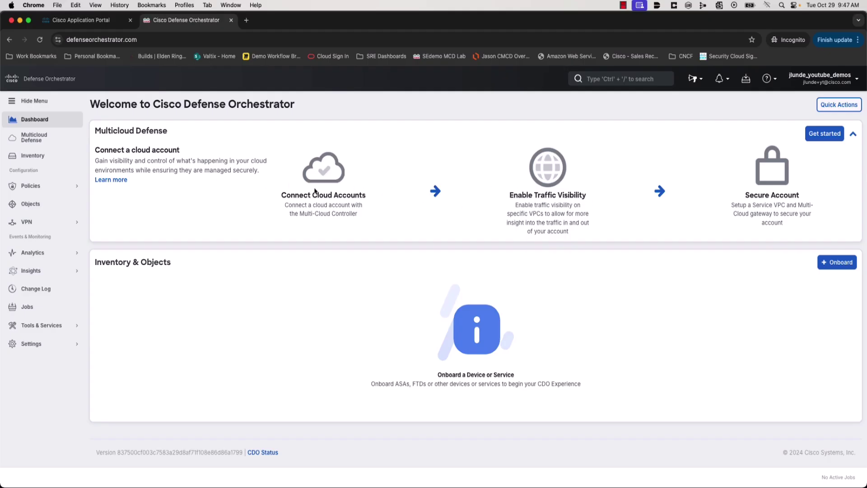
Open Multicloud Defense and step through its four-page welcome walkthrough to begin setup.
click(64, 143)
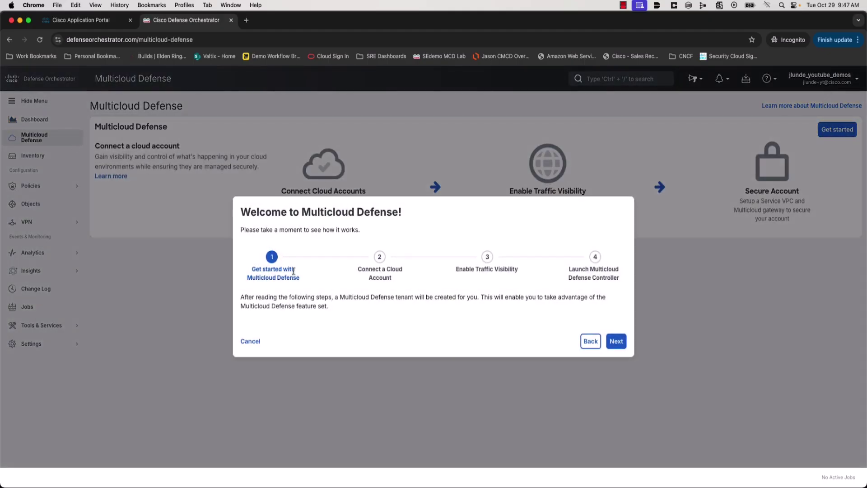
click(612, 341)
click(616, 342)
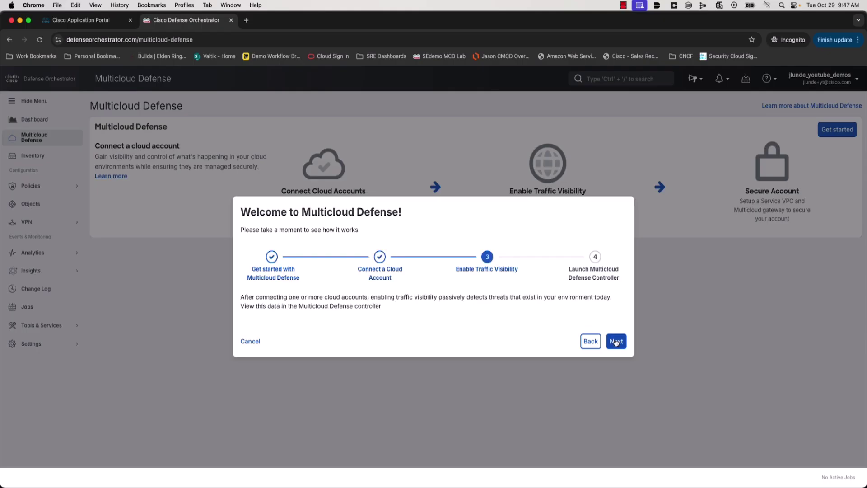
click(616, 342)
click(616, 342)
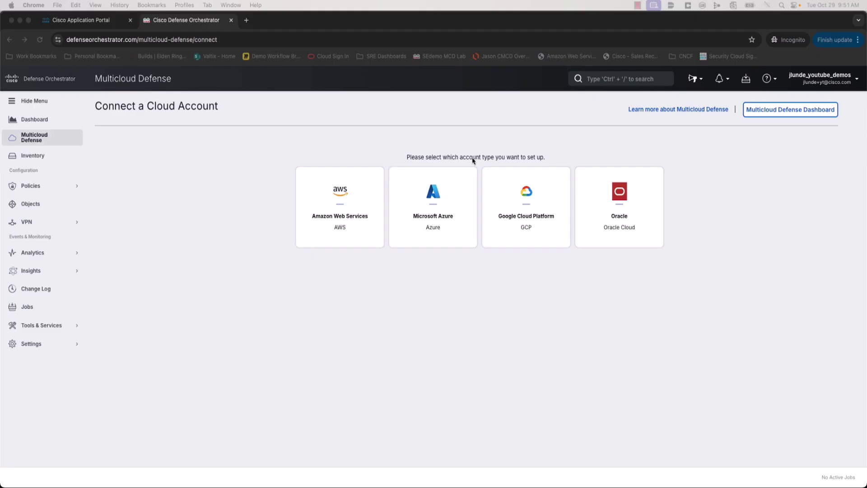
Go from the CDO Dashboard to the Multicloud Defense overview with Accounts and Assets and Traffic Visibility.
click(35, 121)
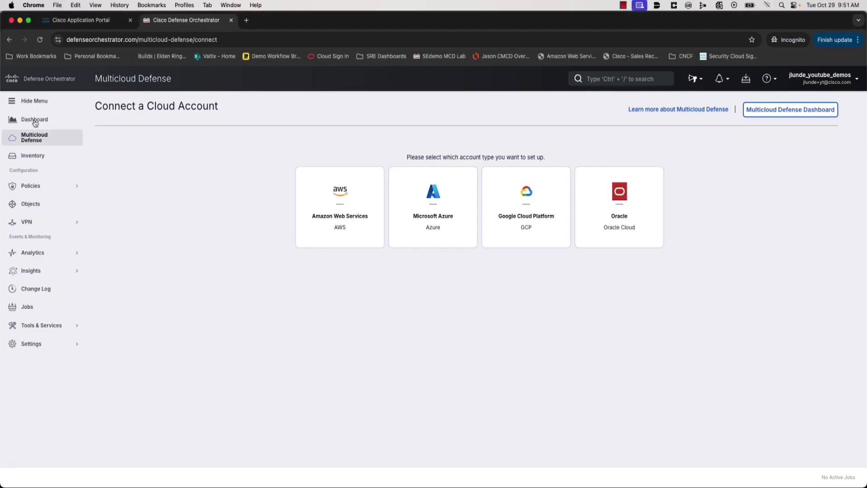
click(35, 121)
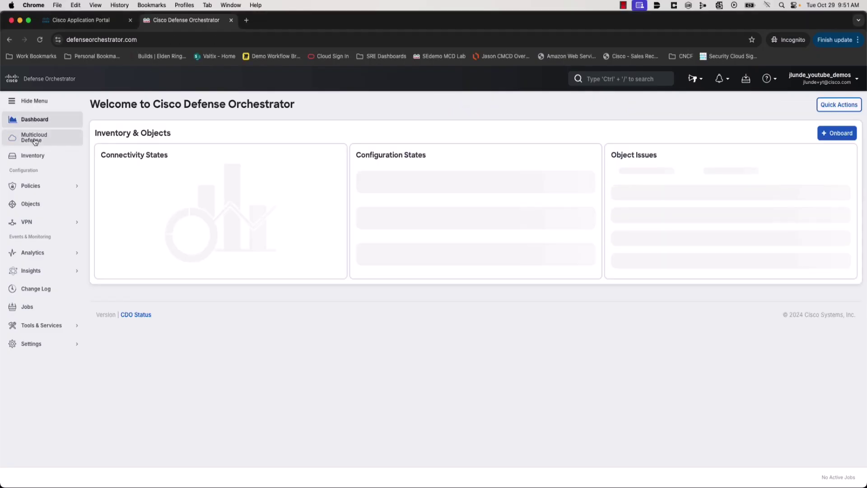
click(35, 140)
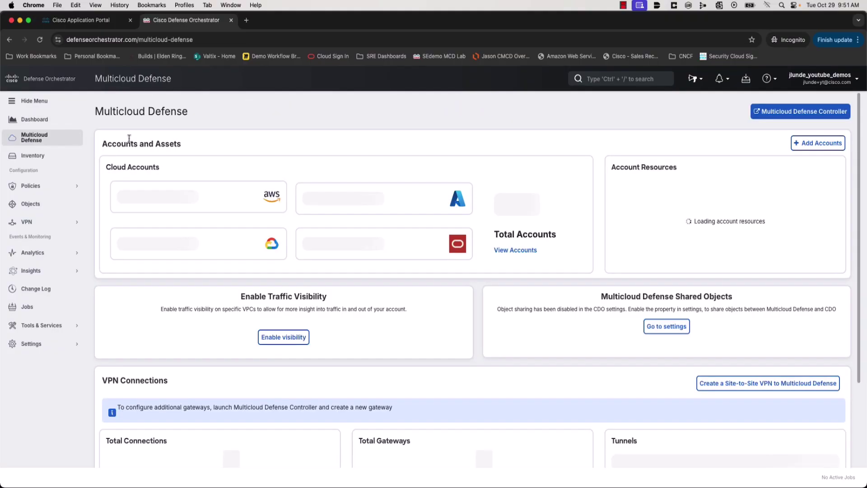
Launch the Multicloud Defense Controller in a new tab, then go to its Setup page.
click(798, 113)
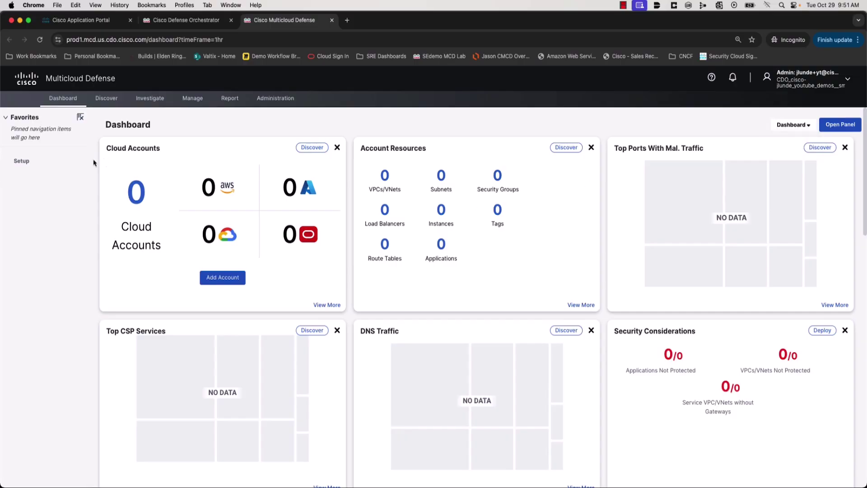
click(18, 166)
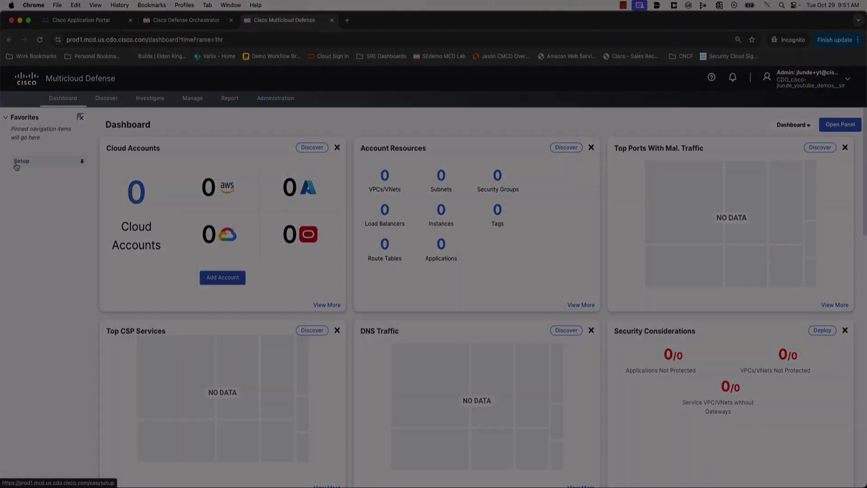